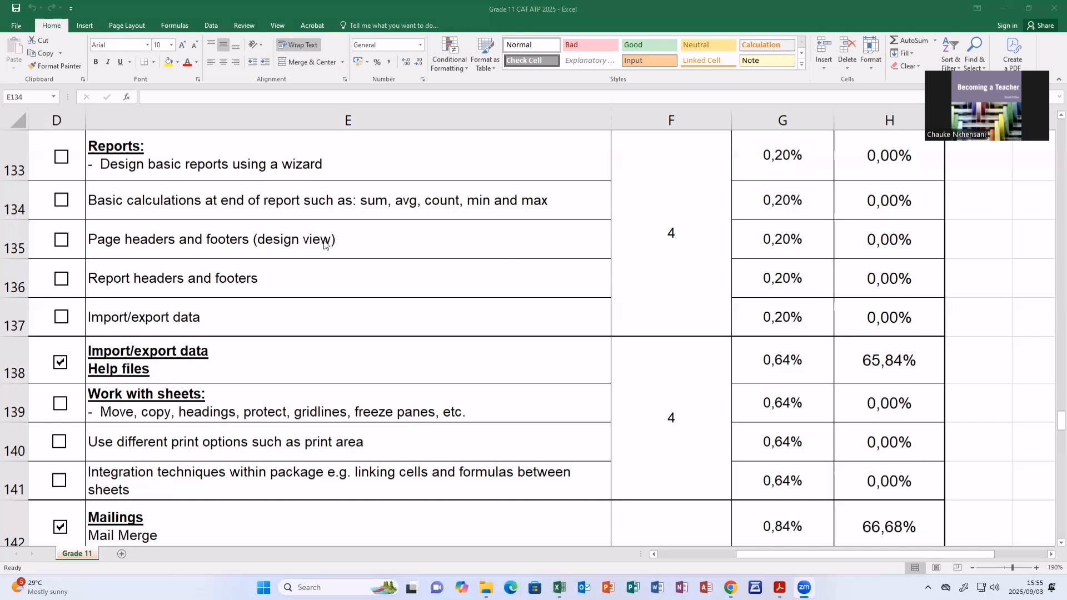
- Fill cell E134 (basic calculations at end of report) with a yellow background
{"action": "left_click", "coordinate": [181, 200]}
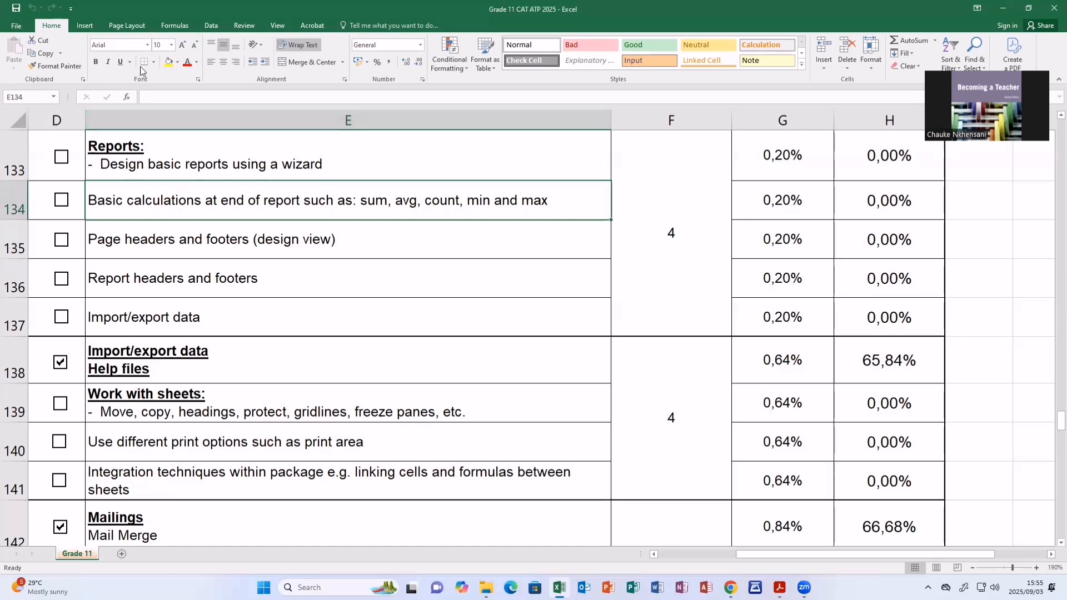
{"action": "left_click", "coordinate": [177, 63]}
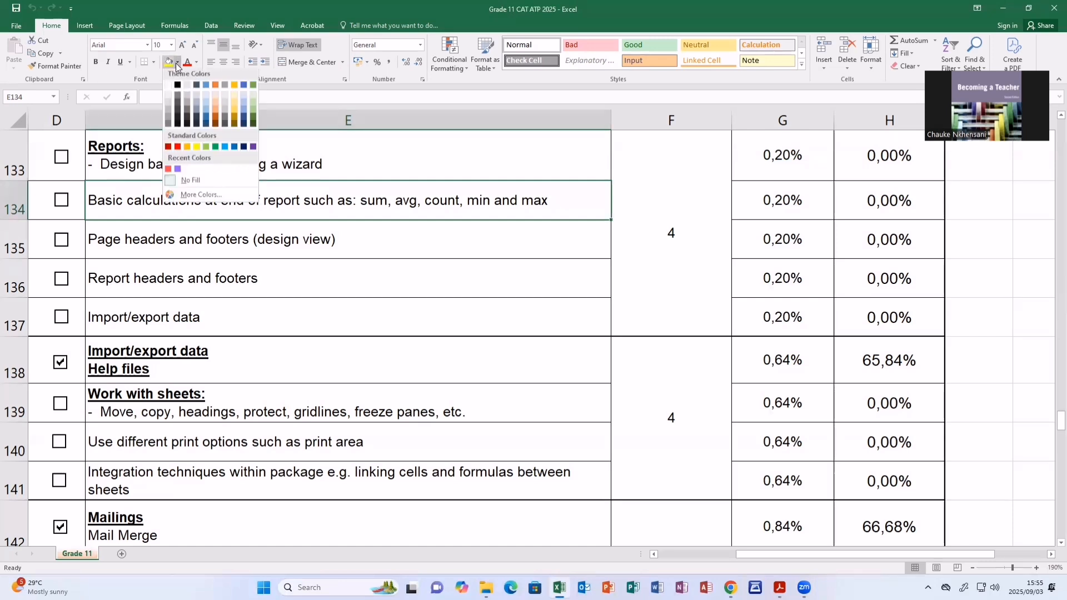
{"action": "left_click", "coordinate": [198, 150]}
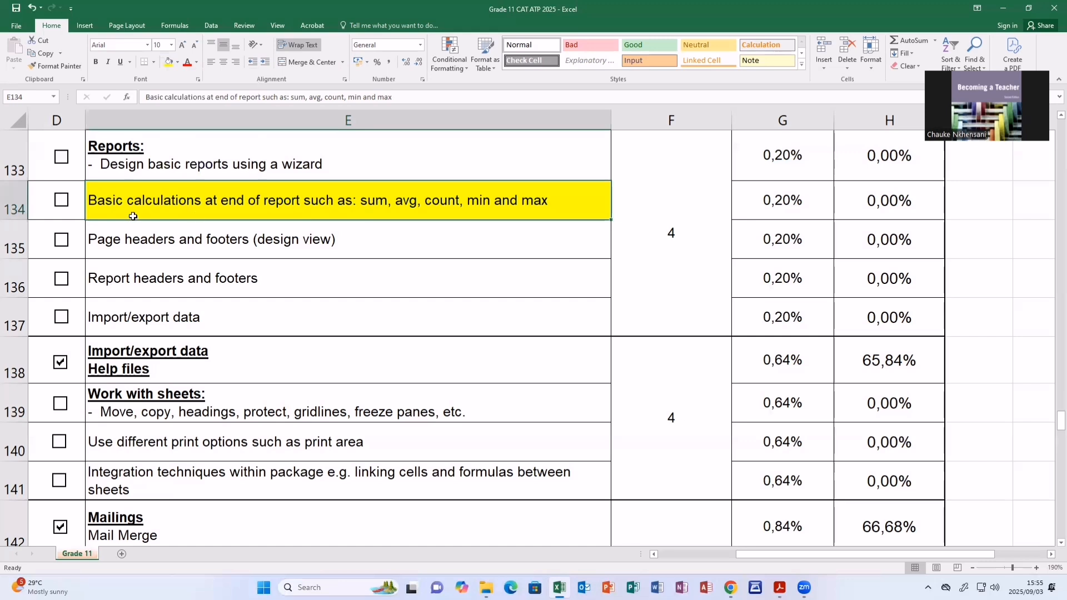
- Color the word "count" in cell E134 red
{"action": "double_click", "coordinate": [437, 201]}
{"action": "left_click_drag", "start_coordinate": [425, 202], "coordinate": [458, 203]}
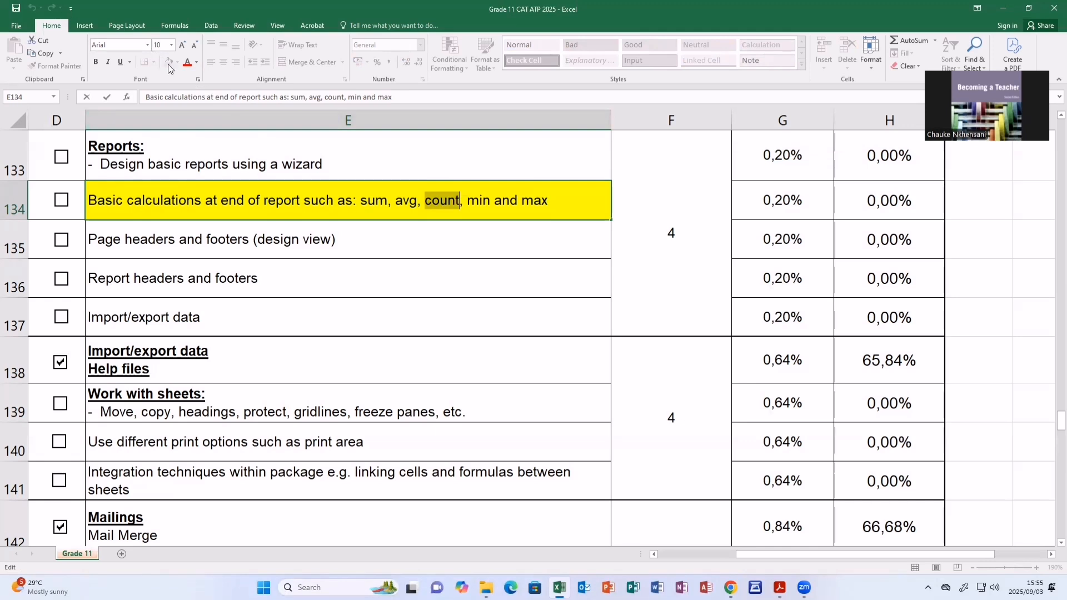
{"action": "left_click", "coordinate": [197, 63]}
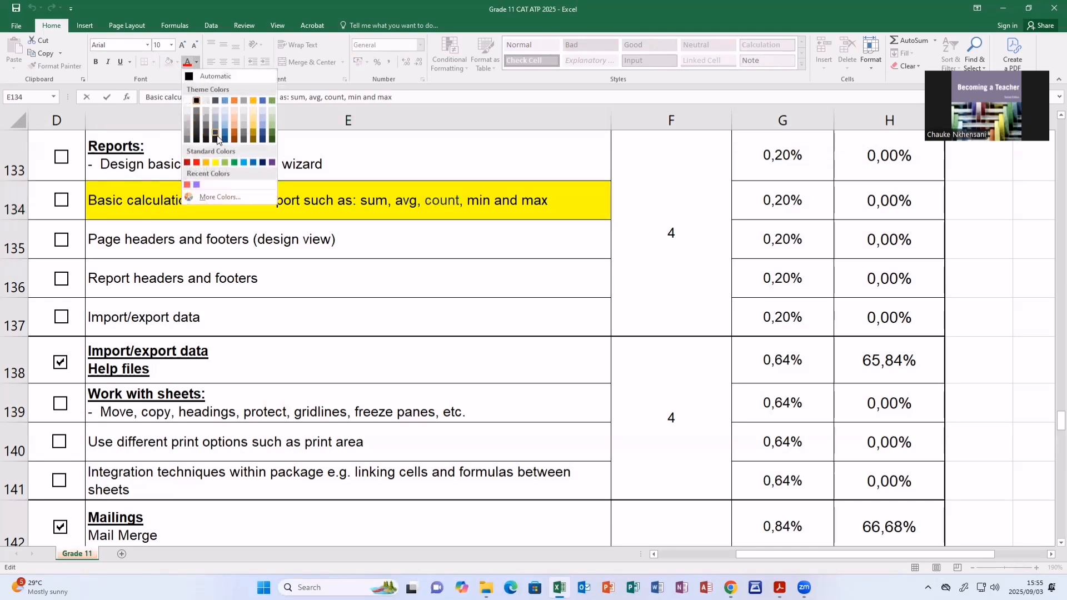
{"action": "left_click", "coordinate": [196, 163]}
{"action": "key", "text": "End"}
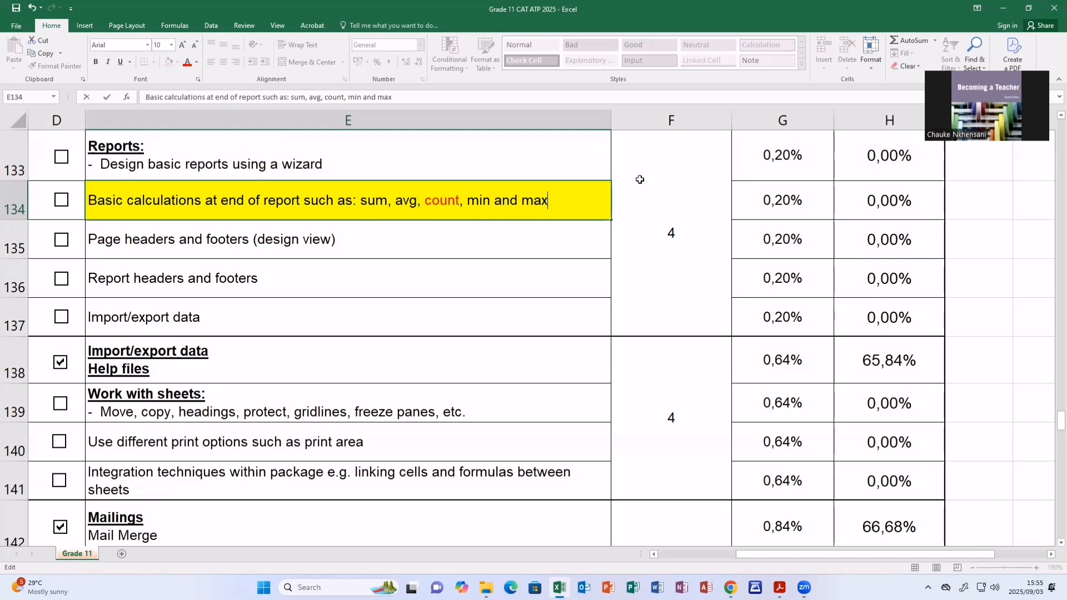
- Minimize the spreadsheet and open the VolunteersUsizo5_5 database from the desktop
{"action": "left_click", "coordinate": [1006, 8]}
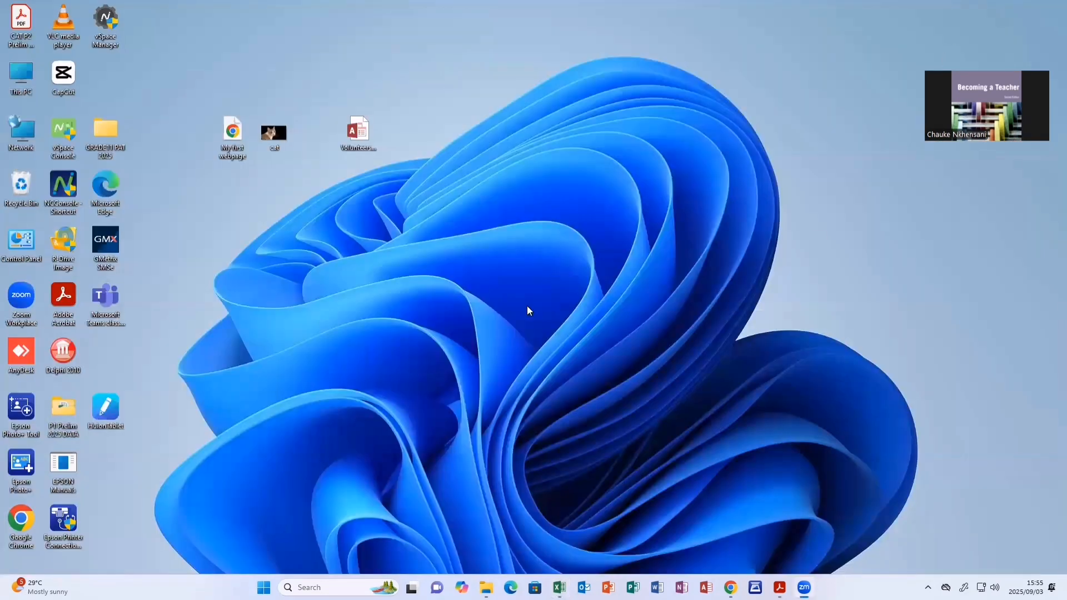
{"action": "double_click", "coordinate": [364, 135]}
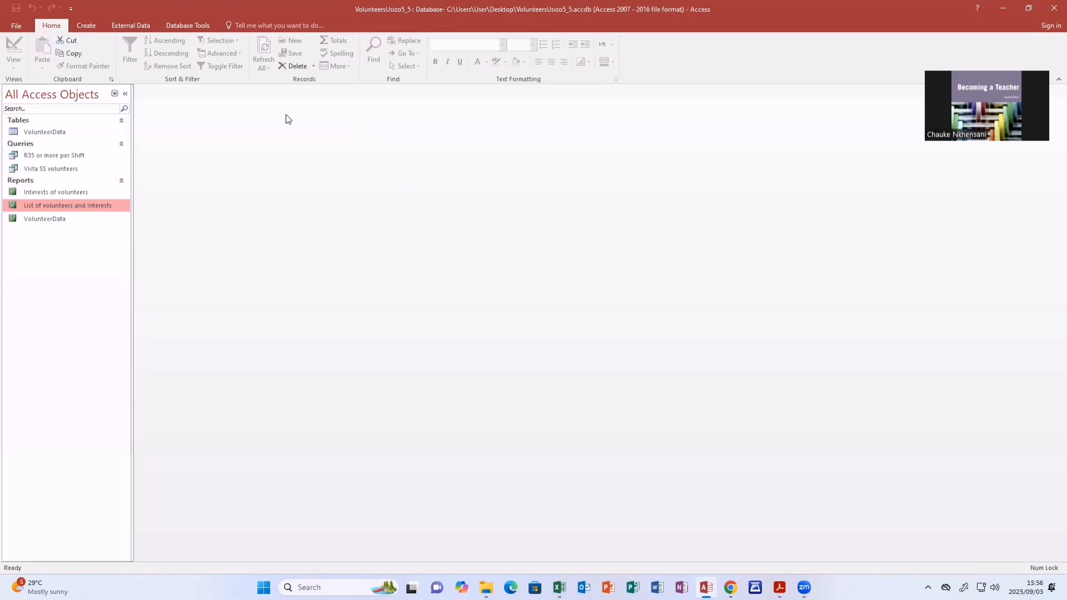
- Open the VolunteerData report to view its layout, then close it
{"action": "left_click", "coordinate": [54, 218]}
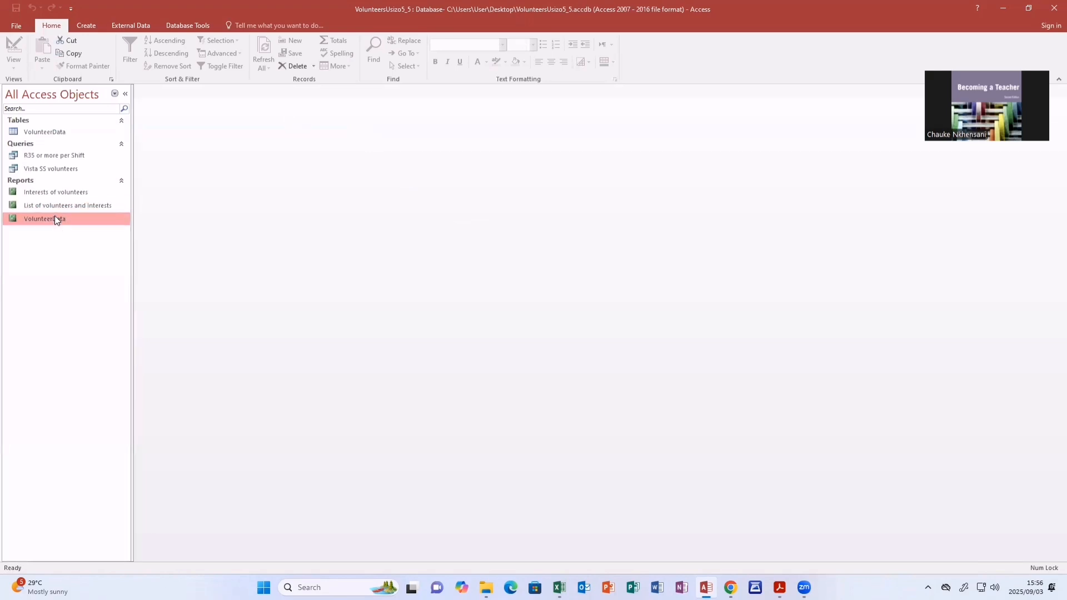
{"action": "double_click", "coordinate": [54, 216]}
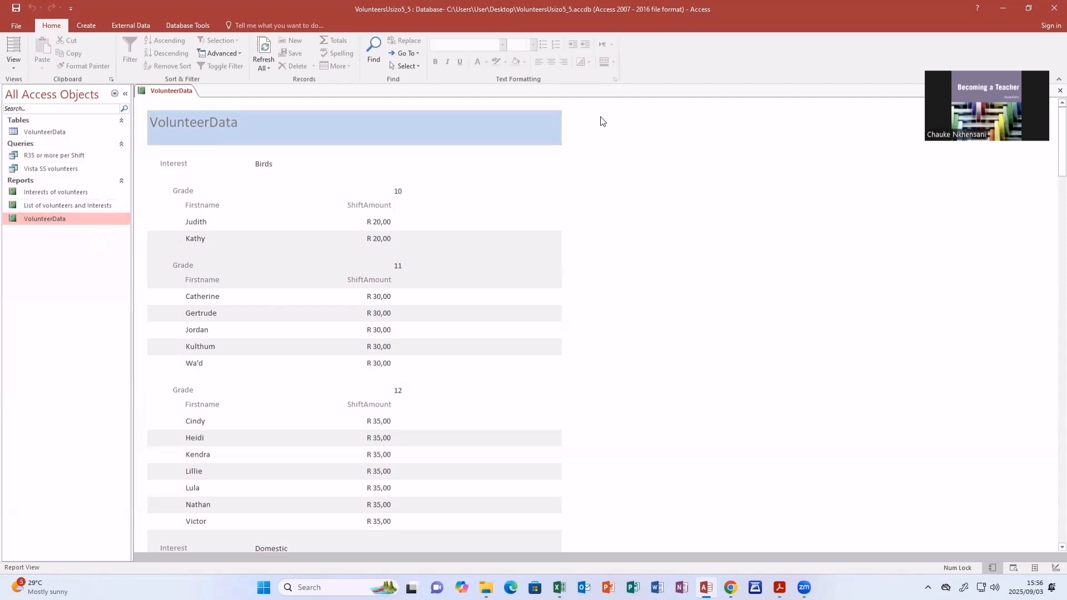
{"action": "left_click", "coordinate": [1056, 92]}
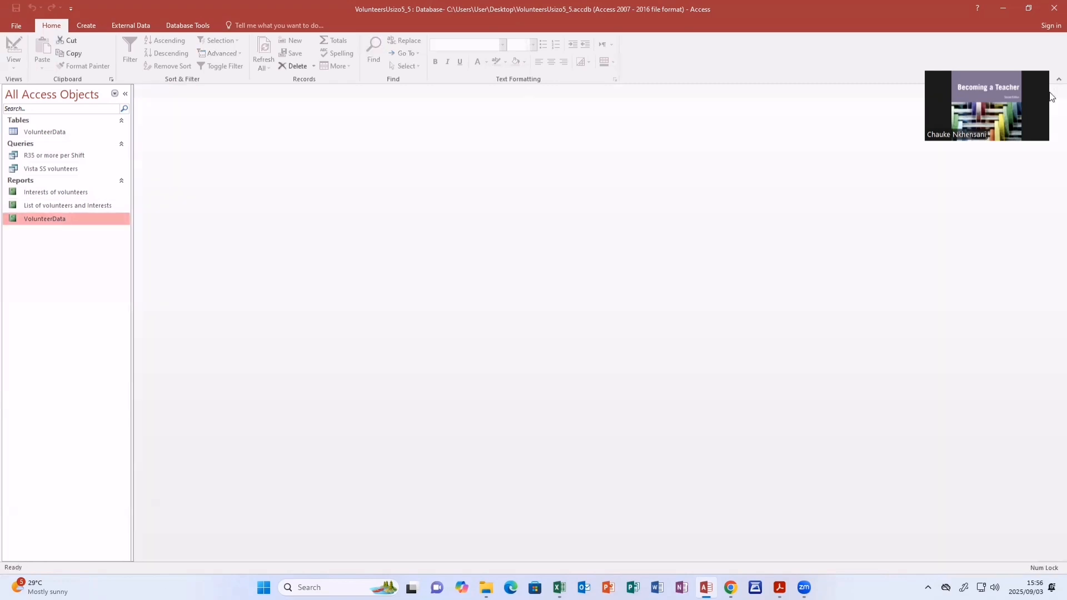
- Open the Interests of volunteers report and switch it to Design View
{"action": "double_click", "coordinate": [91, 195]}
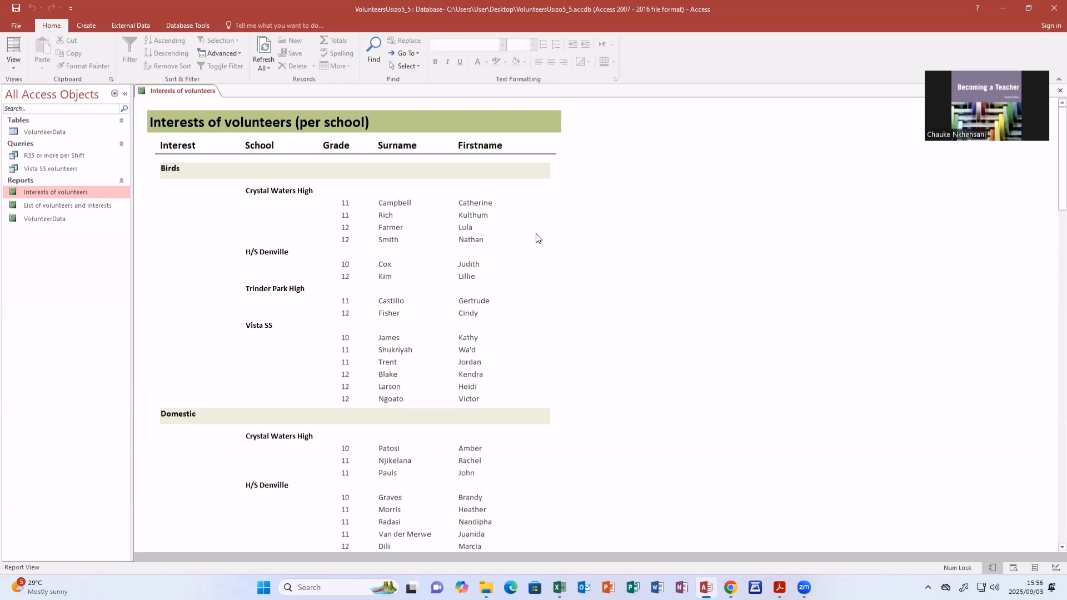
{"action": "left_click", "coordinate": [14, 65]}
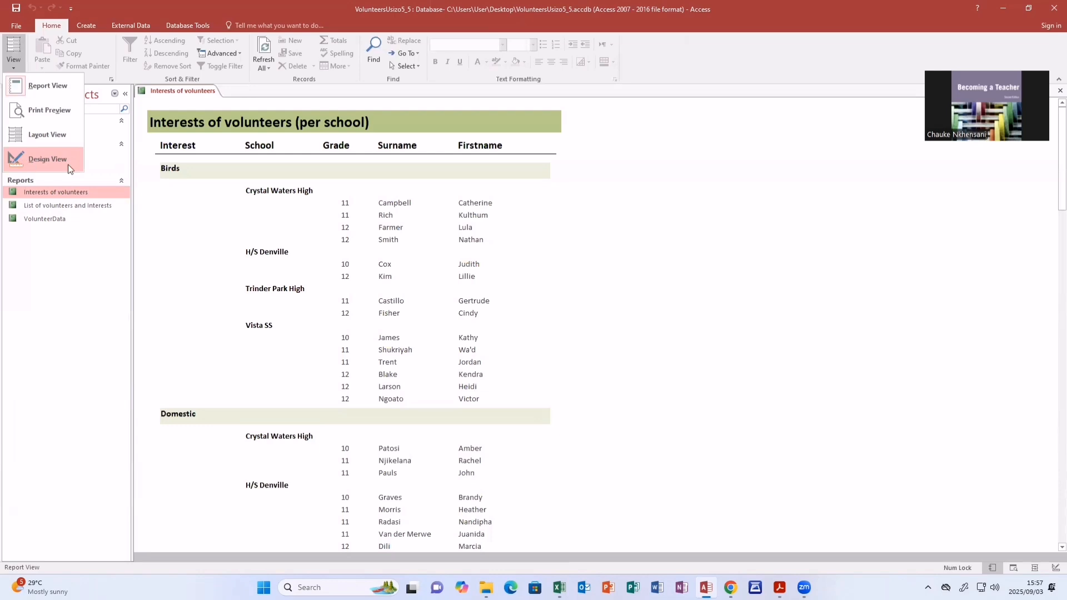
{"action": "left_click", "coordinate": [46, 161]}
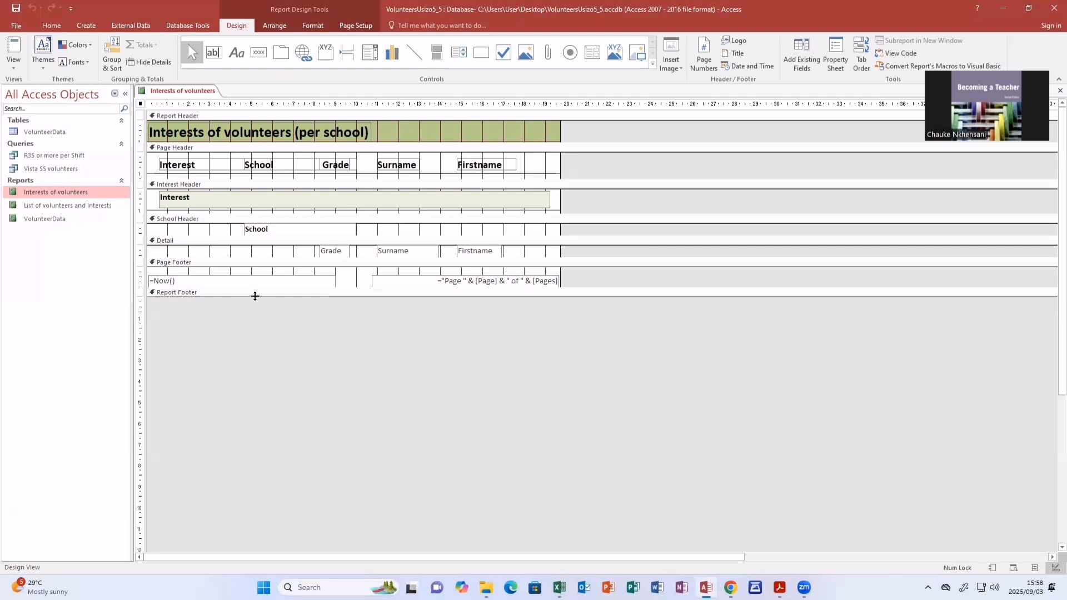
- Enlarge the Report Footer section and draw a text box with its label near the top of it
{"action": "left_click", "coordinate": [148, 296]}
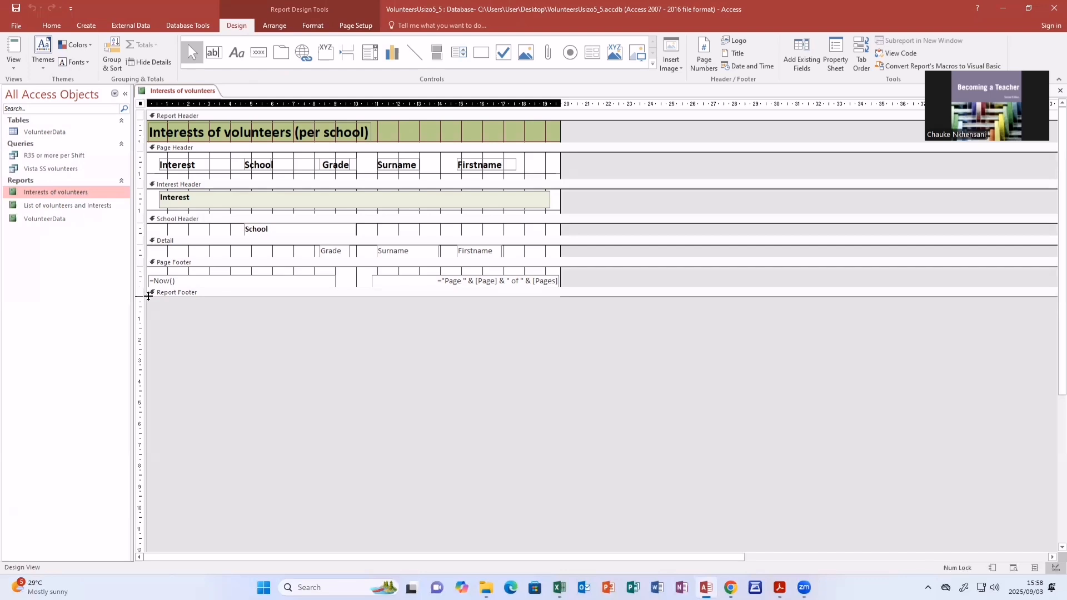
{"action": "left_click_drag", "start_coordinate": [148, 295], "coordinate": [140, 479]}
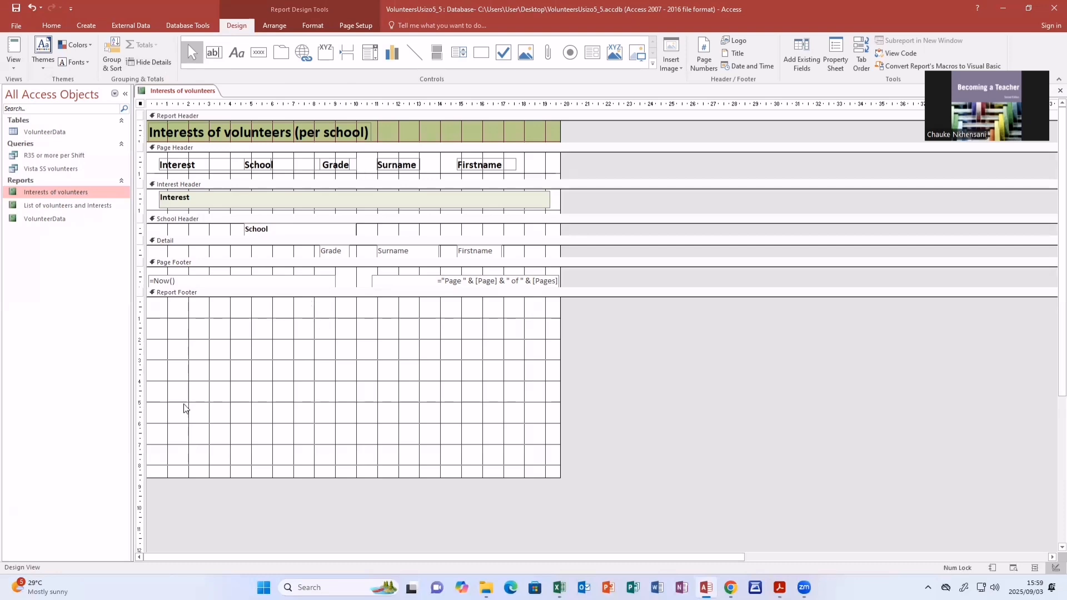
{"action": "left_click", "coordinate": [218, 52]}
{"action": "mouse_move", "coordinate": [323, 315]}
{"action": "left_mouse_down"}
{"action": "mouse_move", "coordinate": [335, 339]}
{"action": "mouse_move", "coordinate": [476, 334]}
{"action": "left_mouse_up"}
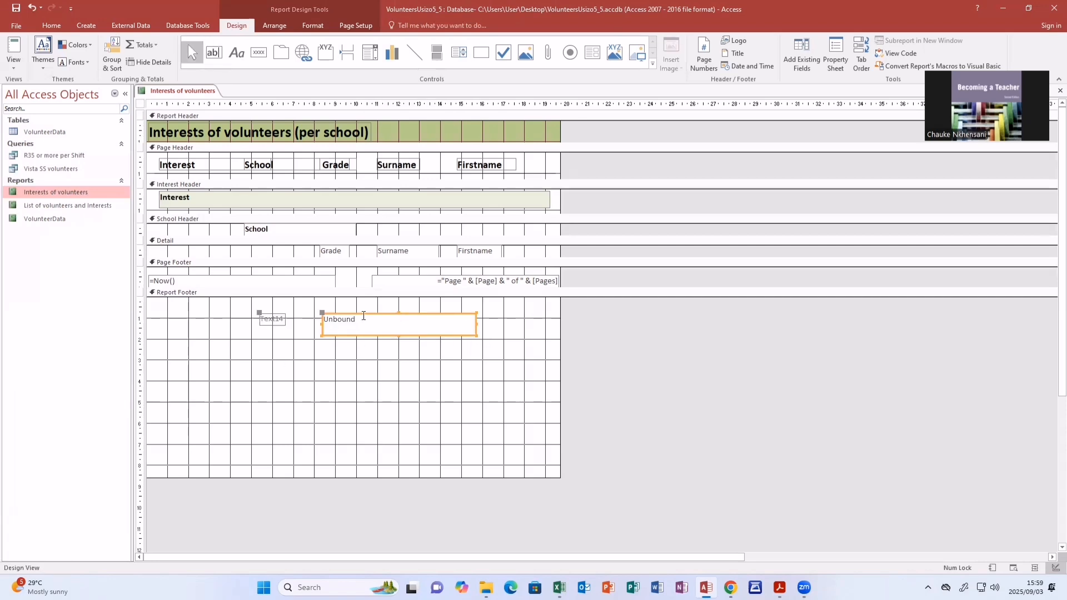
{"action": "left_click", "coordinate": [274, 322]}
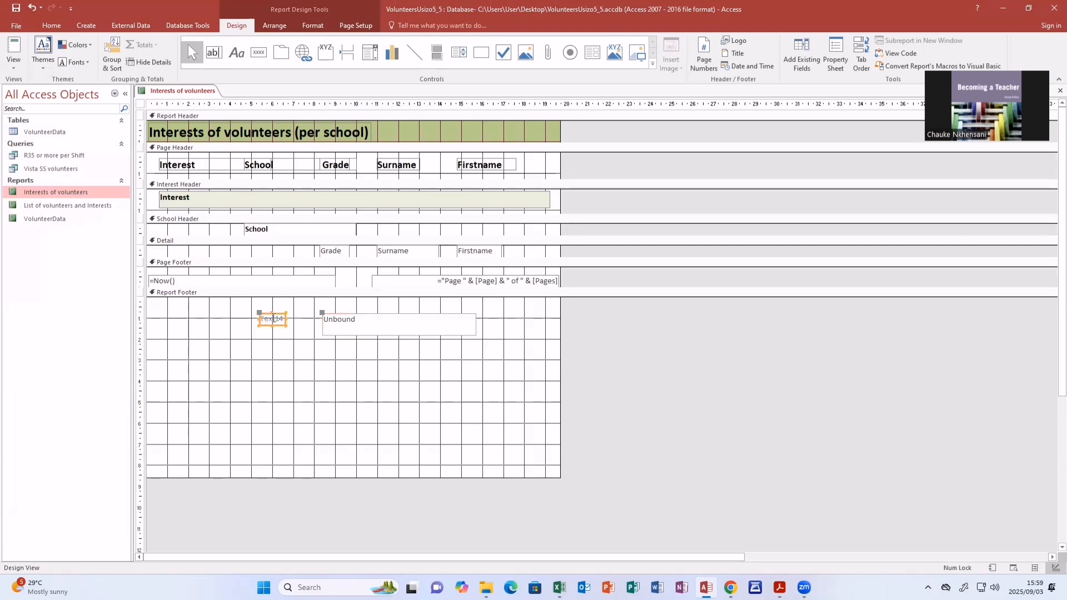
{"action": "left_click", "coordinate": [356, 329]}
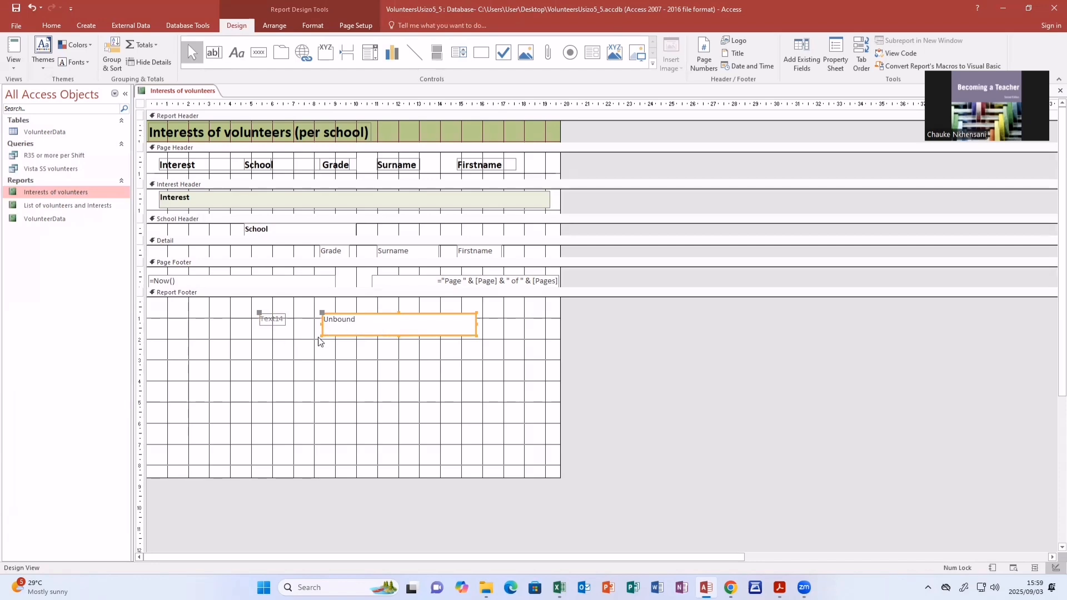
{"action": "left_click", "coordinate": [284, 322]}
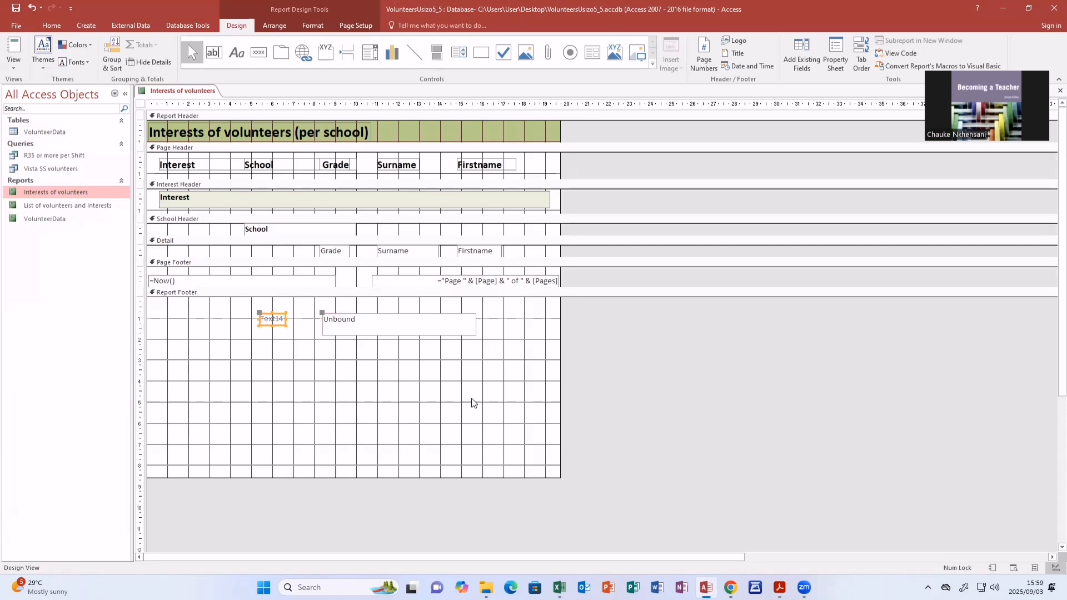
{"action": "left_click", "coordinate": [560, 588]}
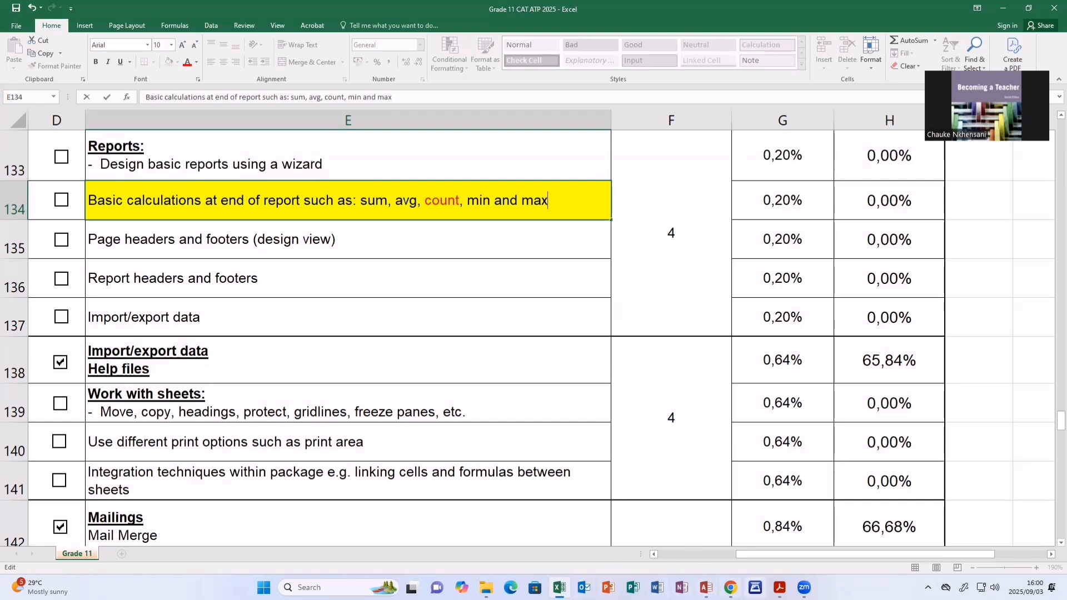
{"action": "left_click", "coordinate": [706, 587]}
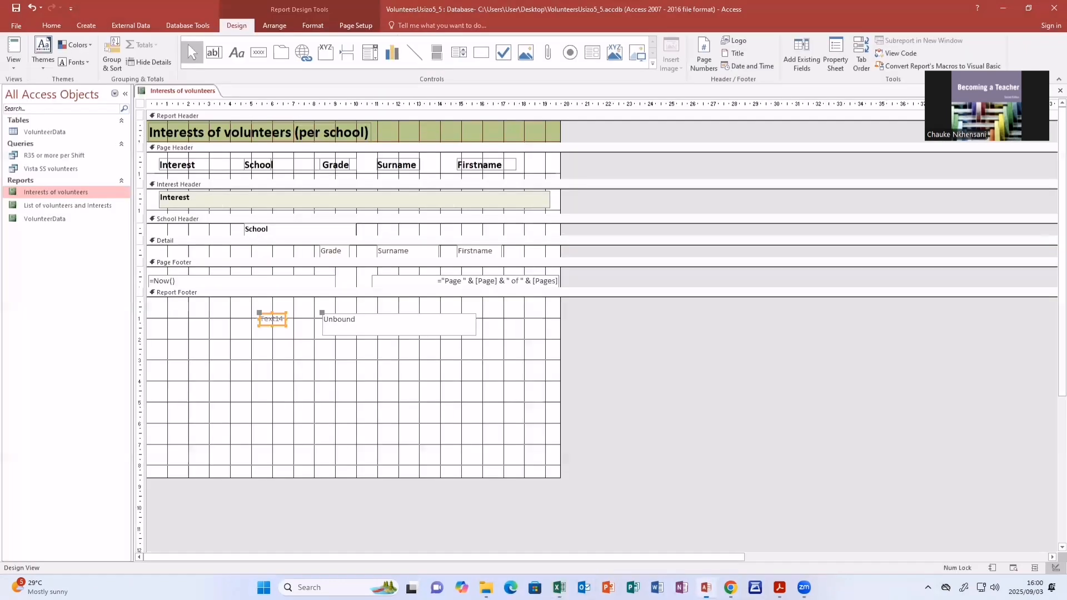
- Change the new text box's label to "Number of records"
{"action": "left_click", "coordinate": [284, 319]}
{"action": "key", "text": "BackSpace"}
{"action": "key", "text": "BackSpace"}
{"action": "key", "text": "BackSpace"}
{"action": "key", "text": "BackSpace"}
{"action": "key", "text": "BackSpace"}
{"action": "key", "text": "BackSpace"}
{"action": "type", "text": "Number of rec"}
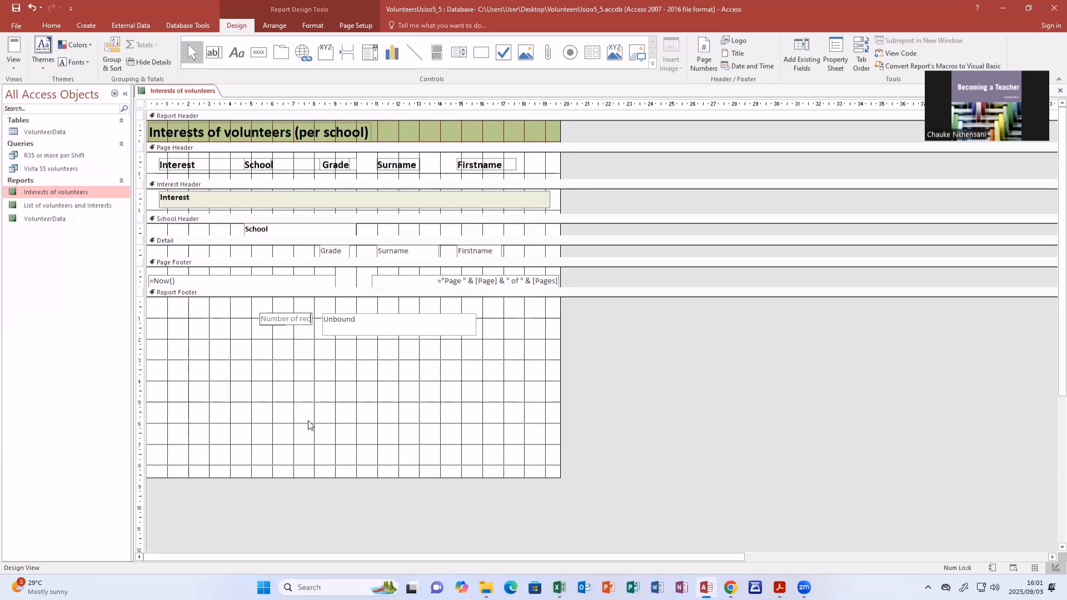
{"action": "type", "text": "ords"}
{"action": "left_click", "coordinate": [364, 355]}
- Move the unbound text box slightly right so it no longer overlaps the label
{"action": "left_click", "coordinate": [300, 321]}
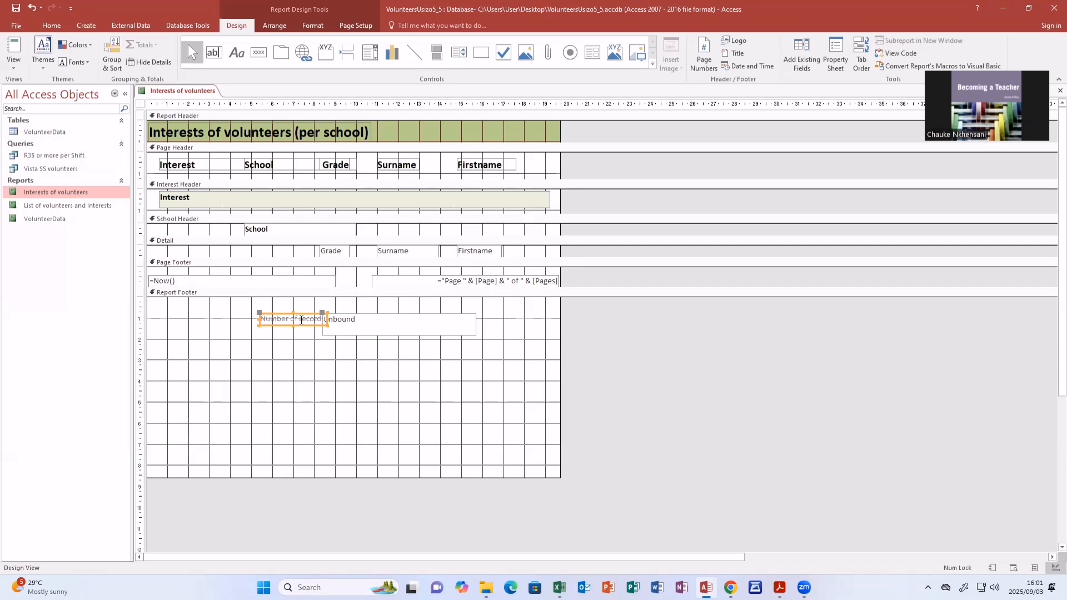
{"action": "left_click", "coordinate": [336, 316]}
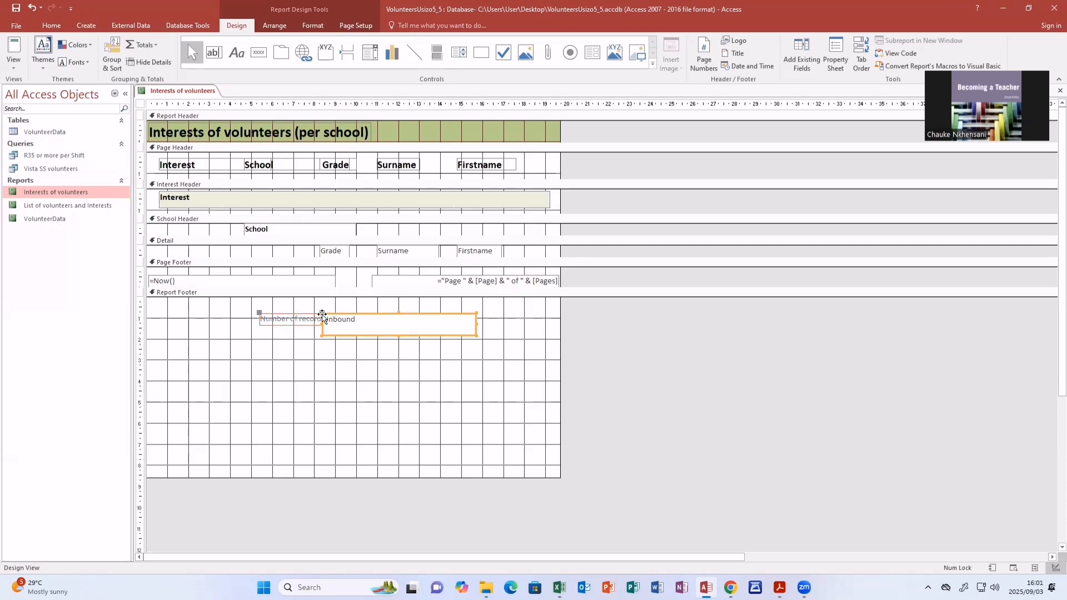
{"action": "left_click_drag", "start_coordinate": [325, 313], "coordinate": [347, 312]}
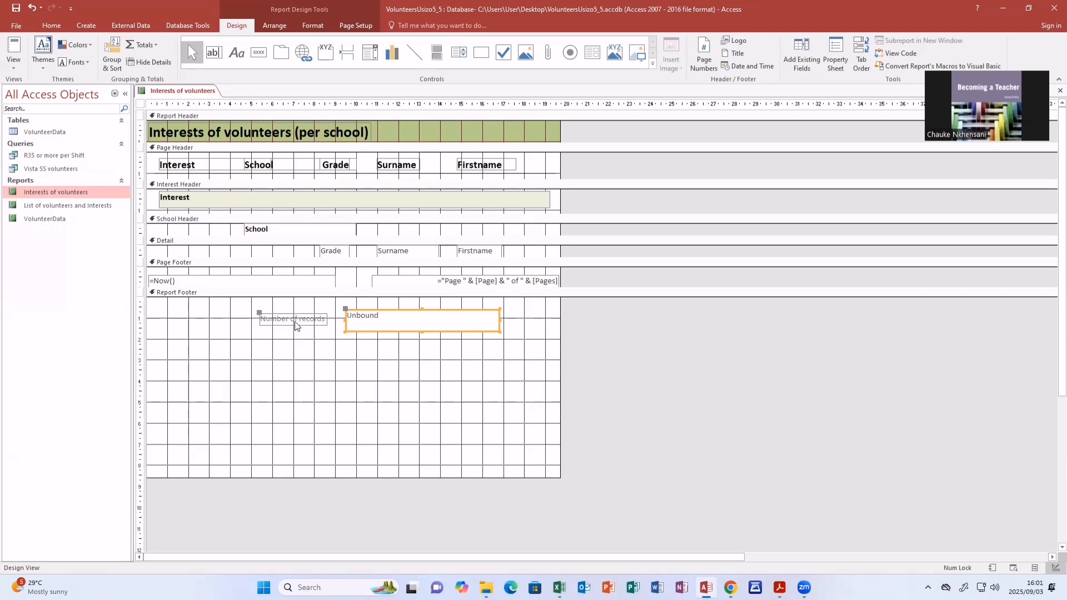
- Enter the formula =count(*) in the footer text box and save the report
{"action": "left_click", "coordinate": [360, 321]}
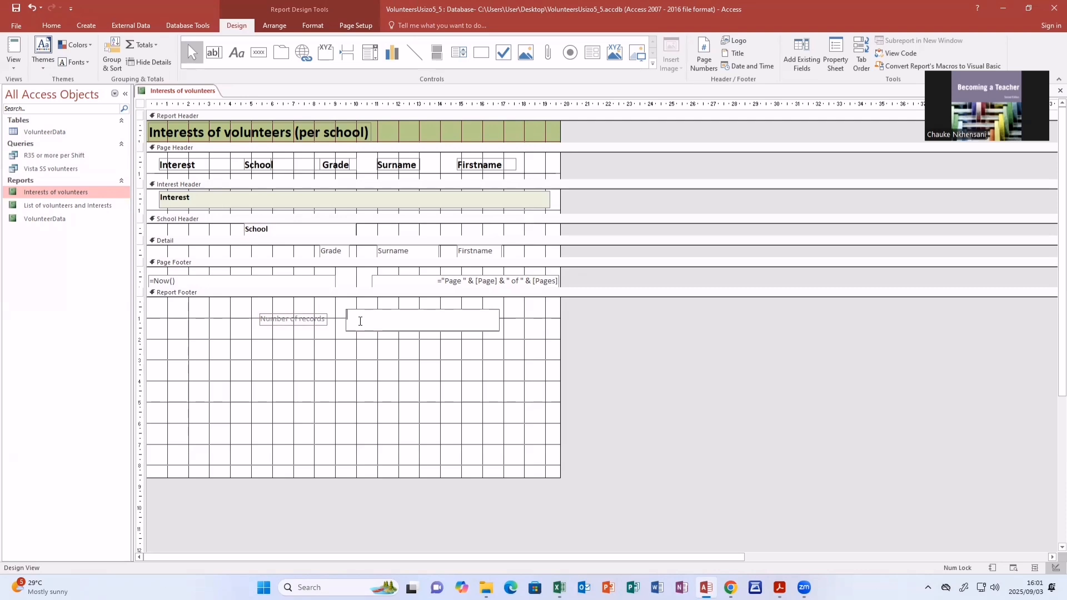
{"action": "type", "text": "=count("}
{"action": "type", "text": "*)"}
{"action": "left_click", "coordinate": [17, 8]}
- Switch the report to Report View and scroll down to examine the Number of records total in the footer
{"action": "left_click", "coordinate": [15, 68]}
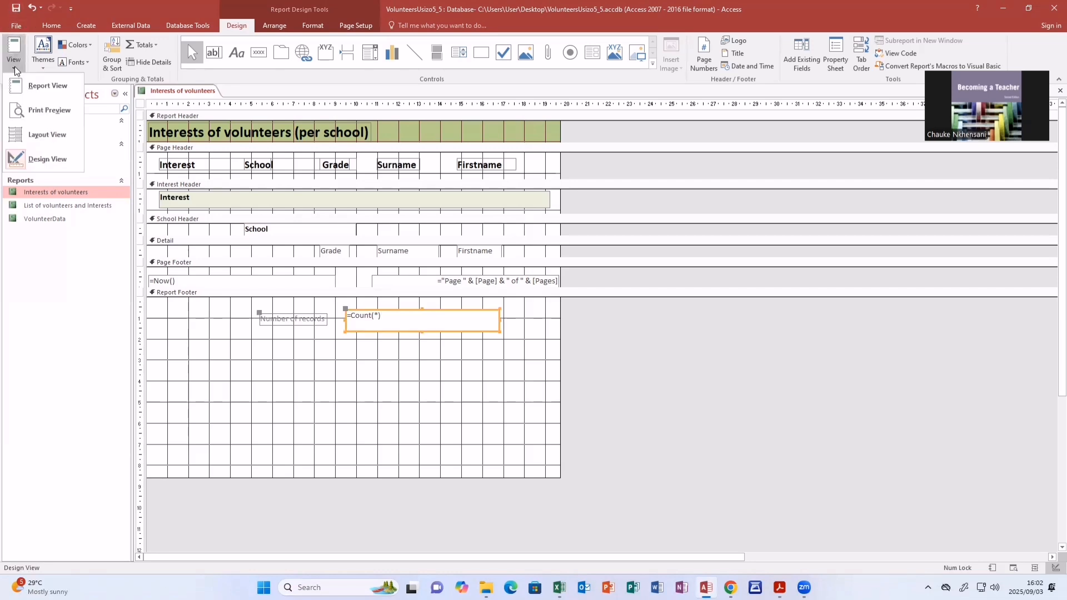
{"action": "left_click", "coordinate": [42, 87]}
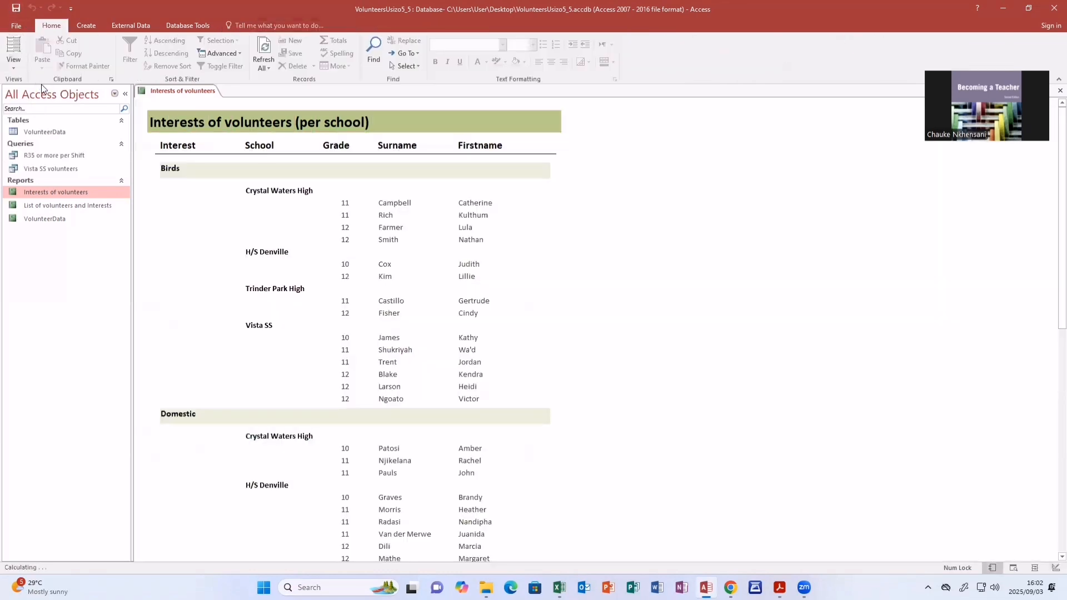
{"action": "scroll", "coordinate": [460, 245], "scroll_direction": "down", "scroll_amount": 1}
{"action": "scroll", "coordinate": [460, 244], "scroll_direction": "down", "scroll_amount": 10}
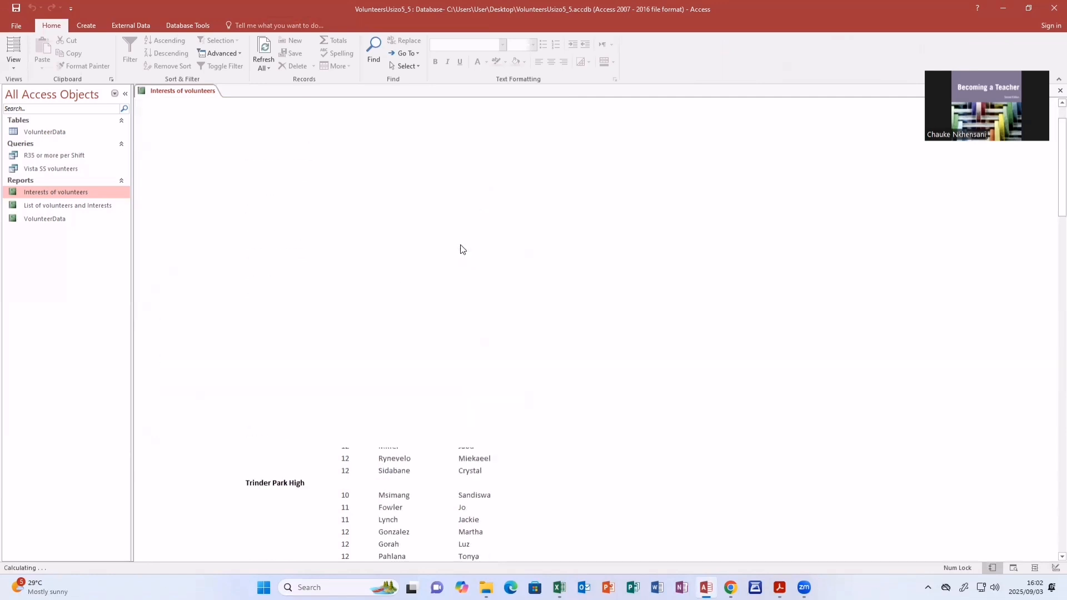
{"action": "scroll", "coordinate": [462, 245], "scroll_direction": "down", "scroll_amount": 10}
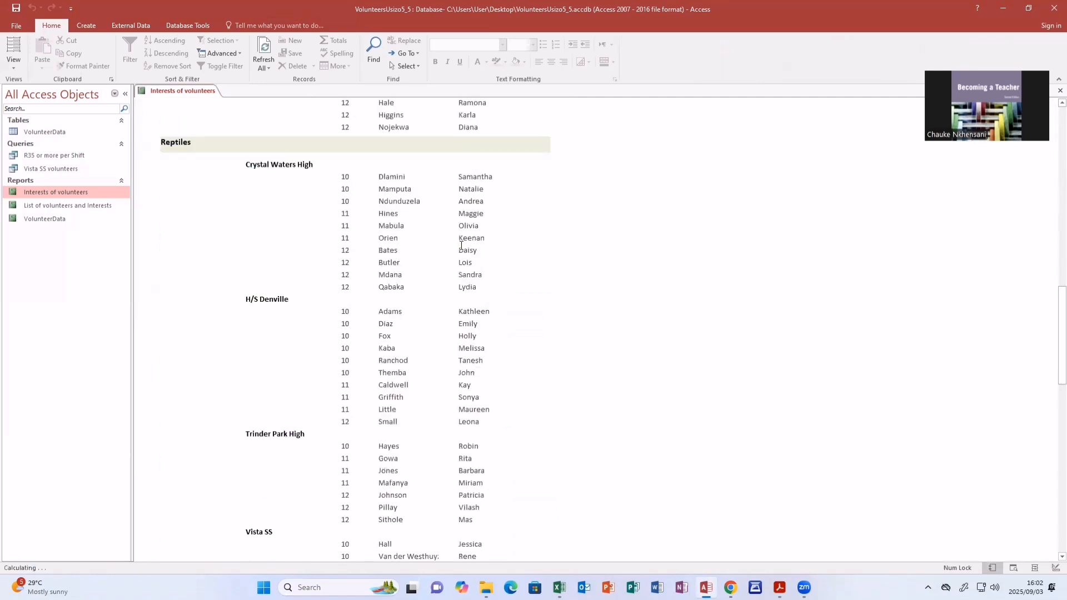
{"action": "scroll", "coordinate": [461, 246], "scroll_direction": "down", "scroll_amount": 10}
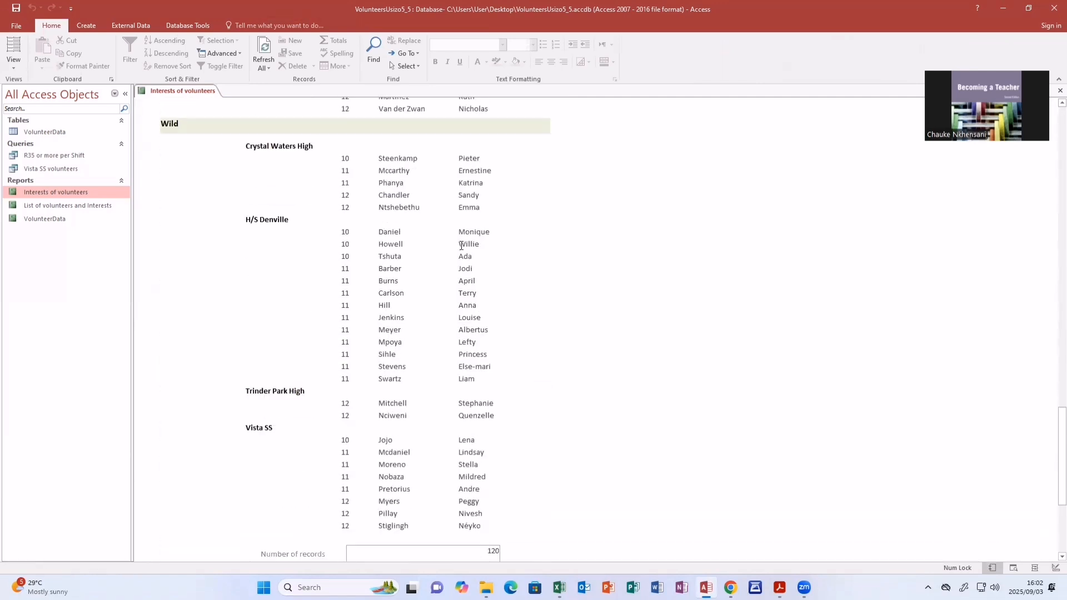
{"action": "scroll", "coordinate": [461, 246], "scroll_direction": "down", "scroll_amount": 2}
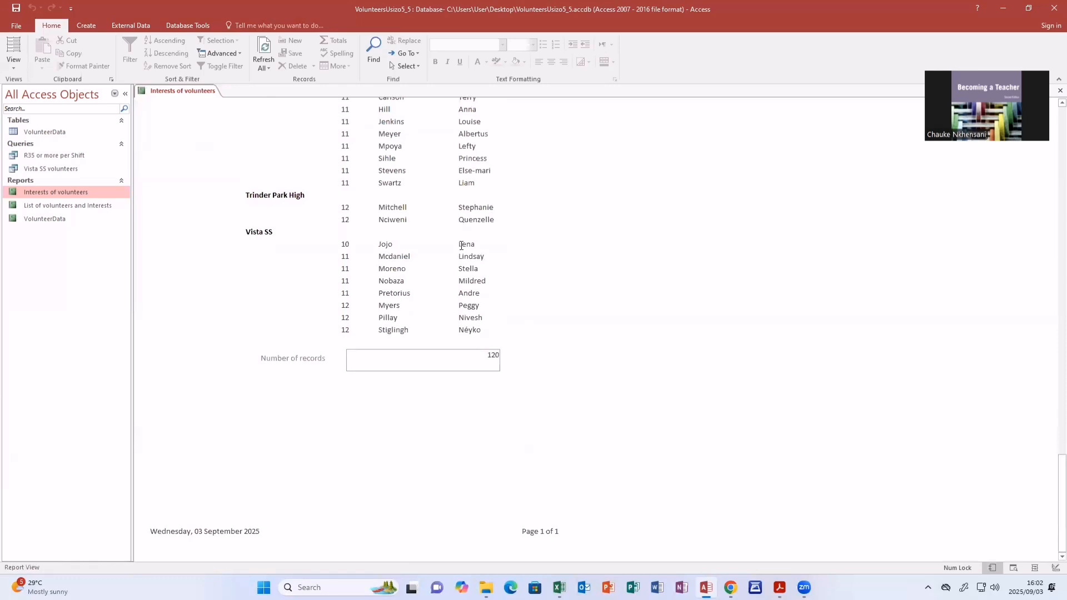